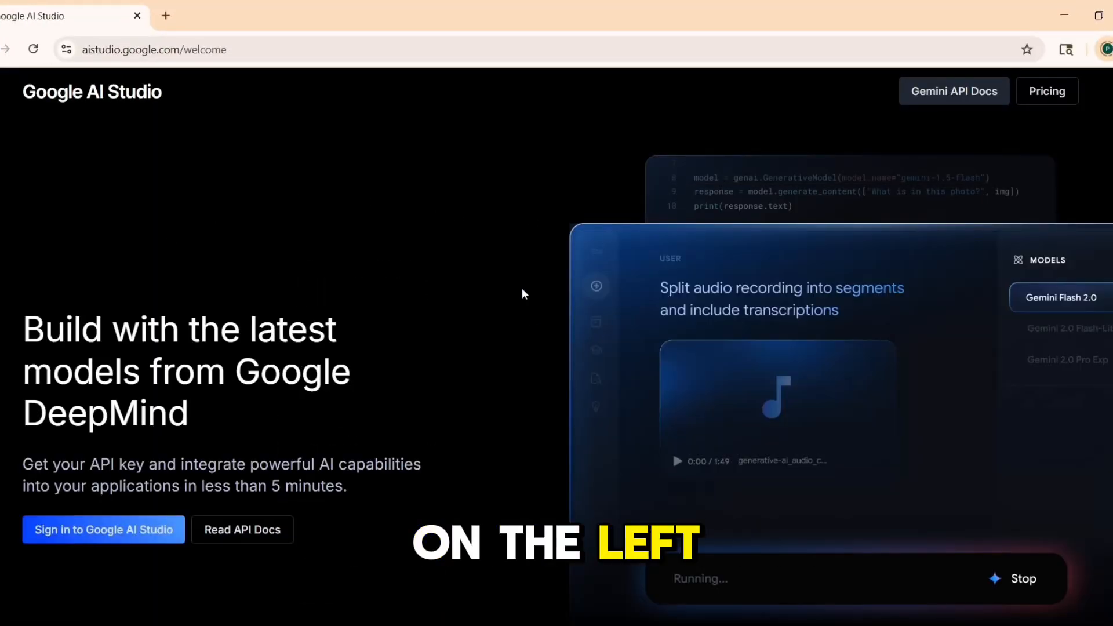
Step: Sign in to Google AI Studio and set speech generation to Gemini 2.5 Pro Preview TTS with single-speaker audio
{"action": "left_click", "coordinate": [142, 540]}
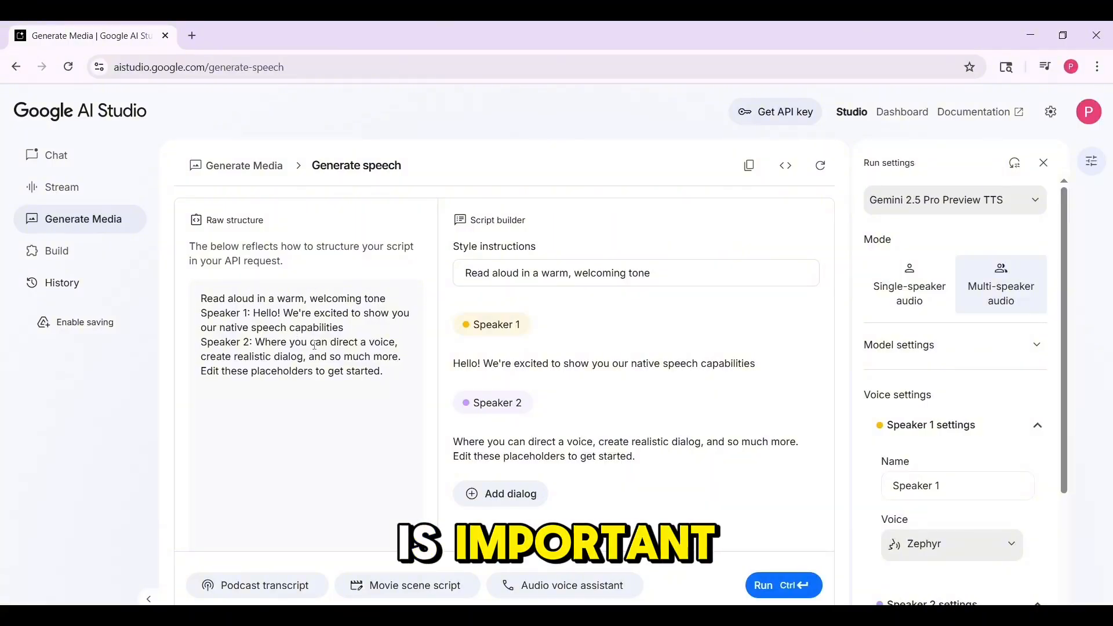
{"action": "left_click", "coordinate": [959, 204]}
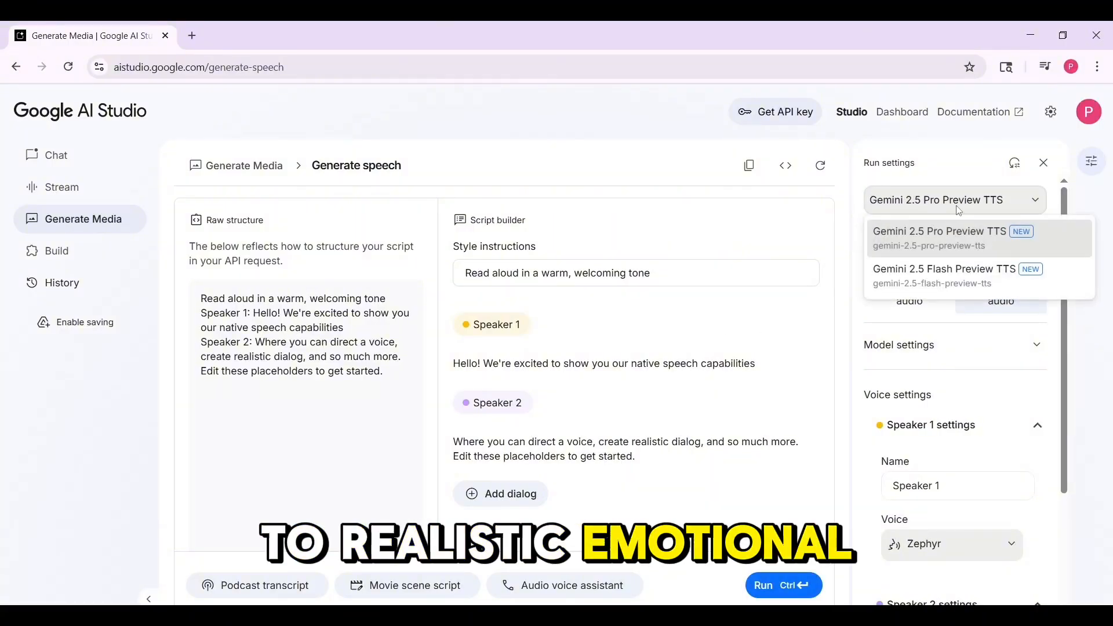
{"action": "left_click", "coordinate": [928, 250]}
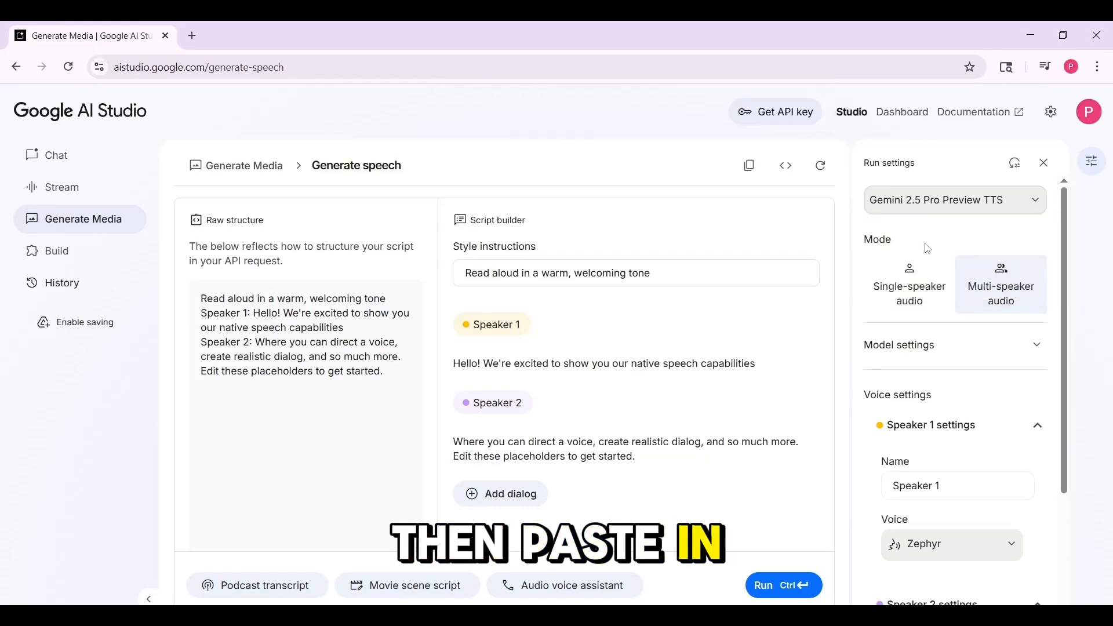
{"action": "left_click", "coordinate": [914, 284]}
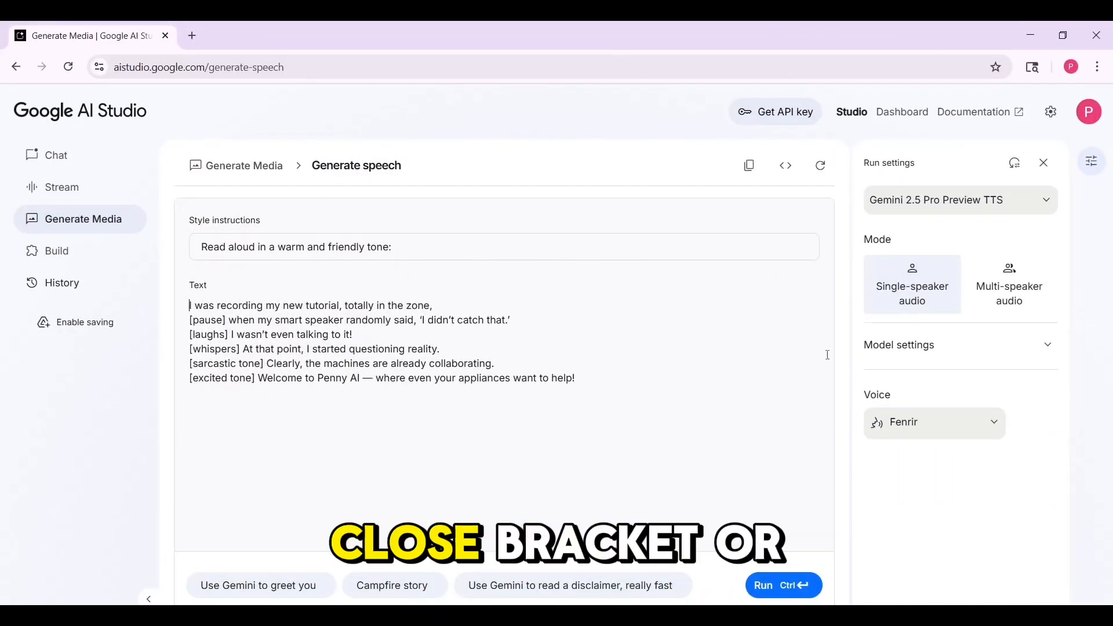
Step: Expand the model settings and generate single-speaker speech from the emotion-tagged tutorial script using the Fenrir voice
{"action": "left_click", "coordinate": [921, 350]}
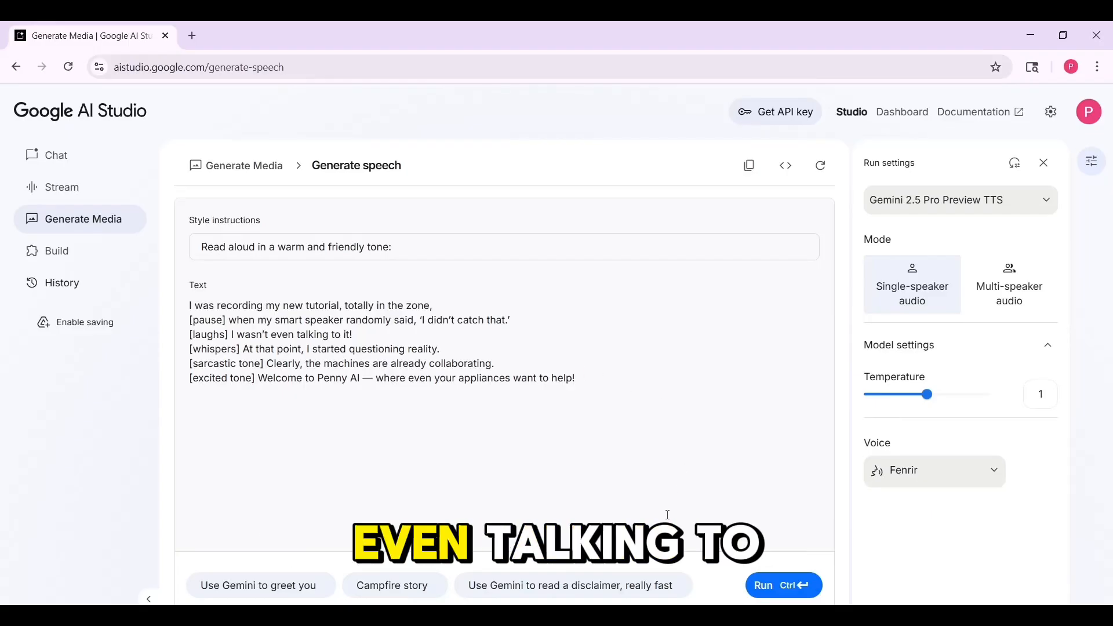
{"action": "left_click", "coordinate": [795, 596]}
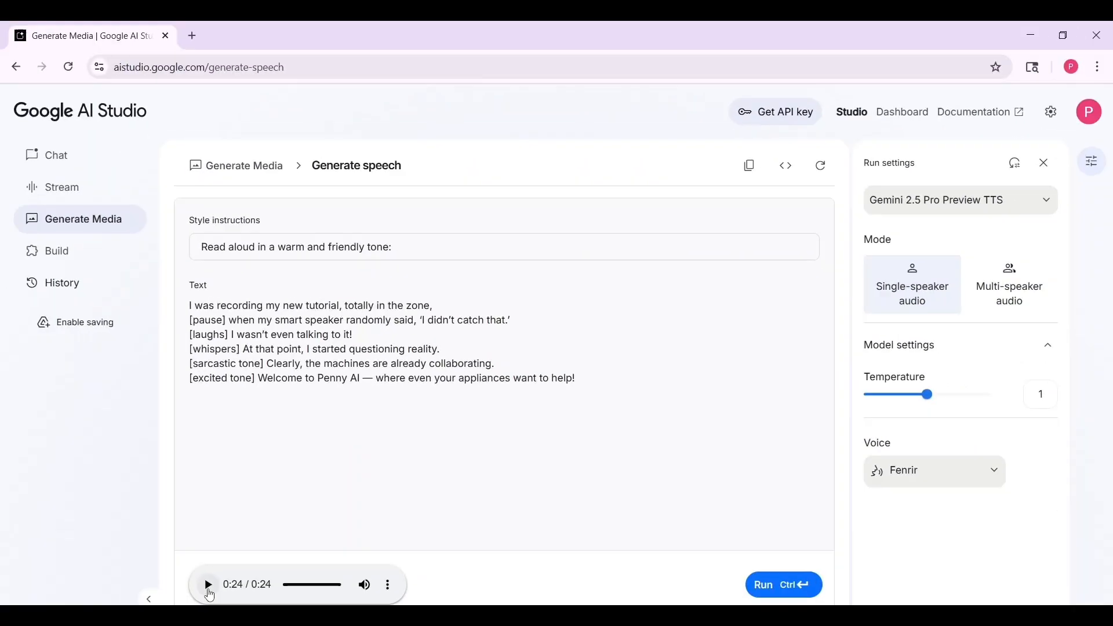
Step: Play back the generated speech clip and download it
{"action": "left_click", "coordinate": [209, 593]}
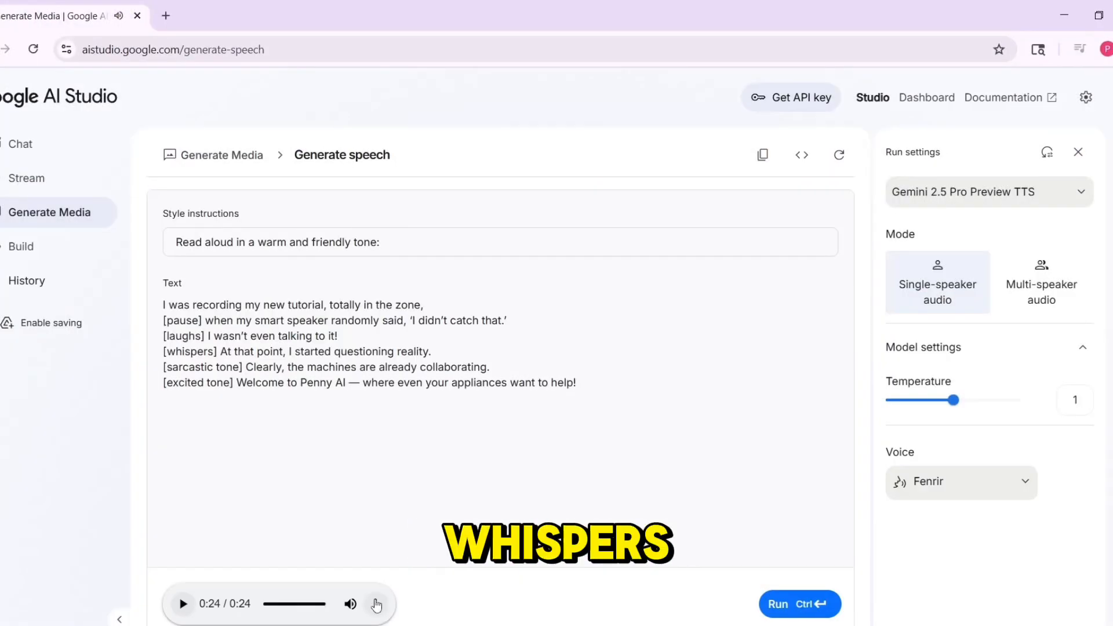
{"action": "left_click", "coordinate": [376, 605]}
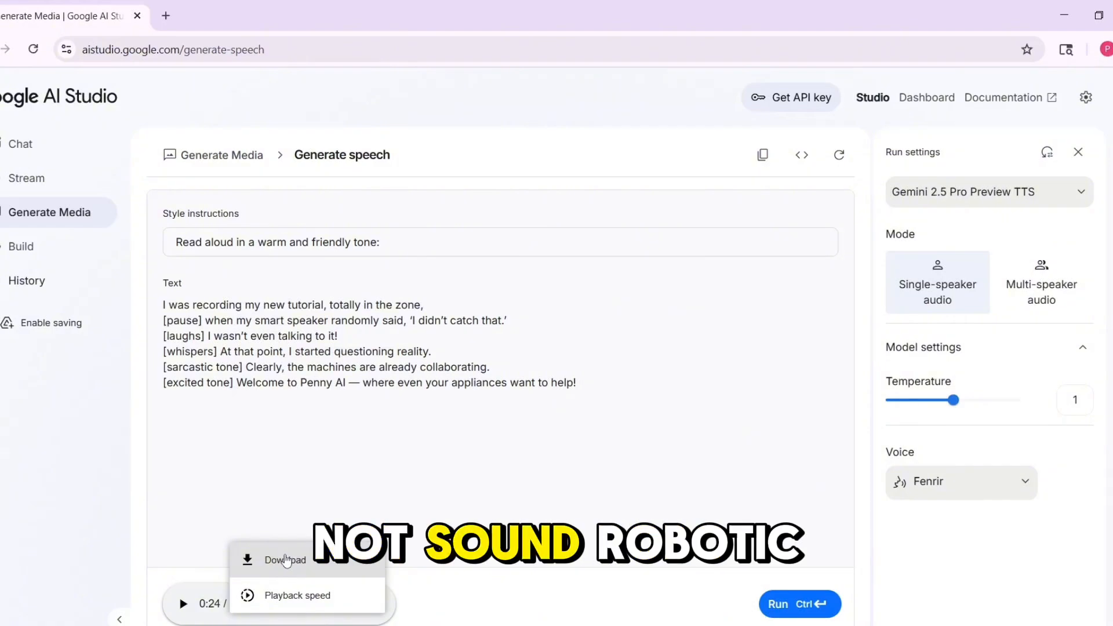
{"action": "left_click", "coordinate": [273, 558]}
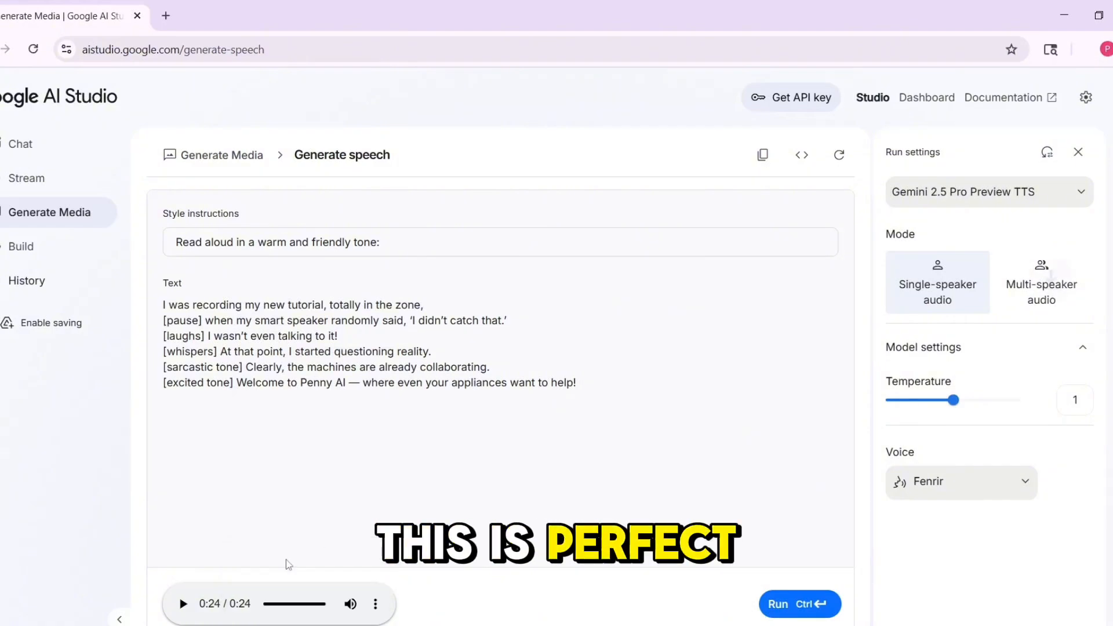
Step: Switch to multi-speaker audio and replace the whole placeholder script with the copied two-person podcast dialog
{"action": "left_click", "coordinate": [1040, 280]}
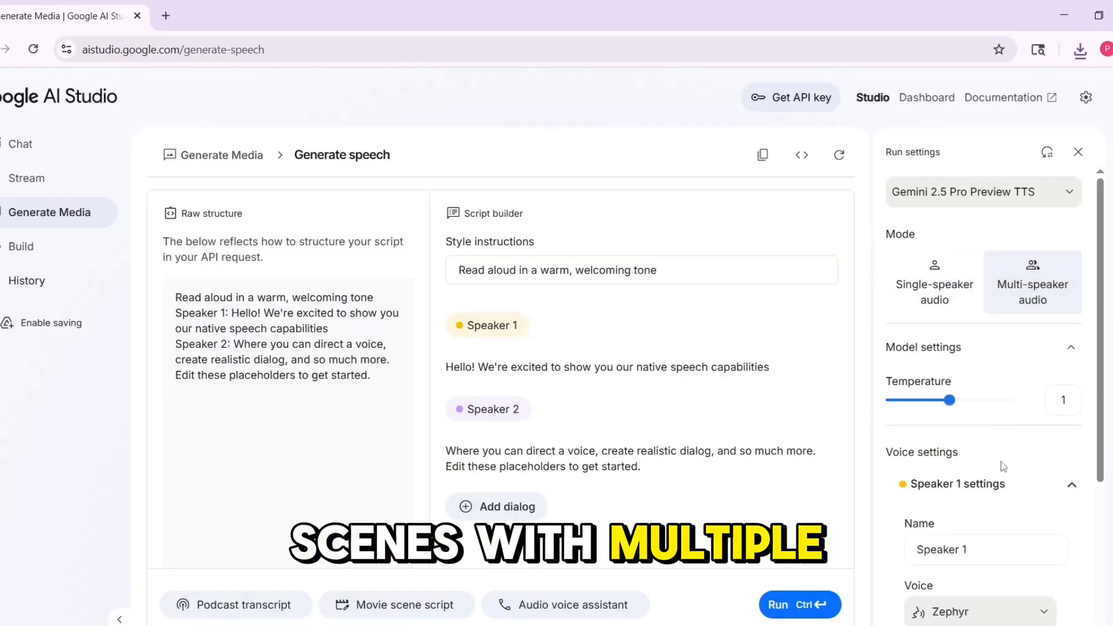
{"action": "triple_click", "coordinate": [290, 329]}
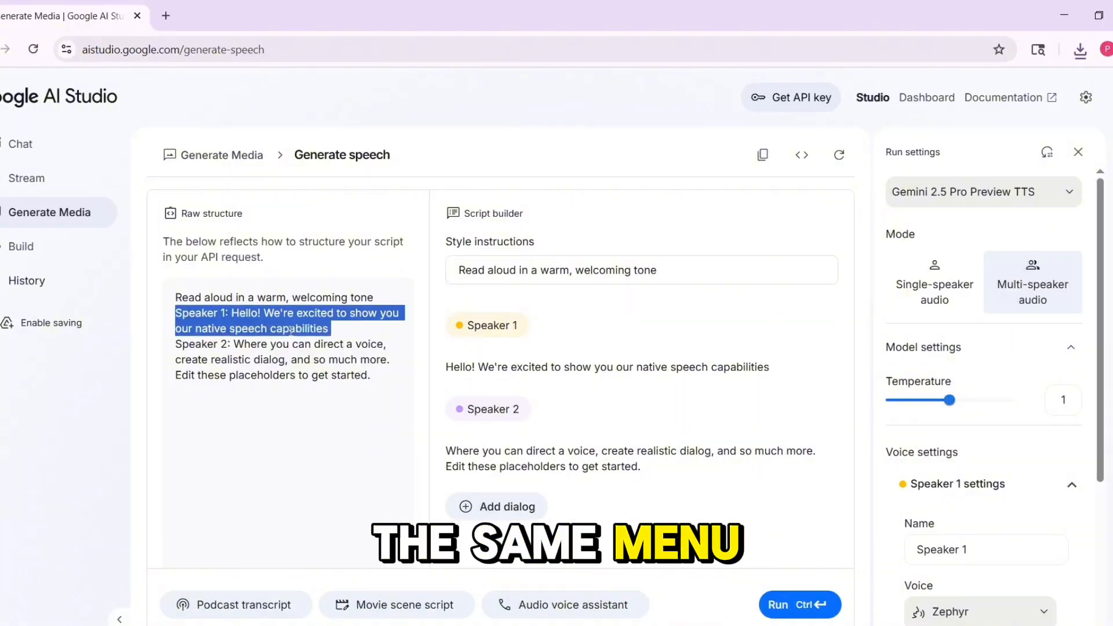
{"action": "key", "text": "ctrl+a"}
{"action": "key", "text": "BackSpace"}
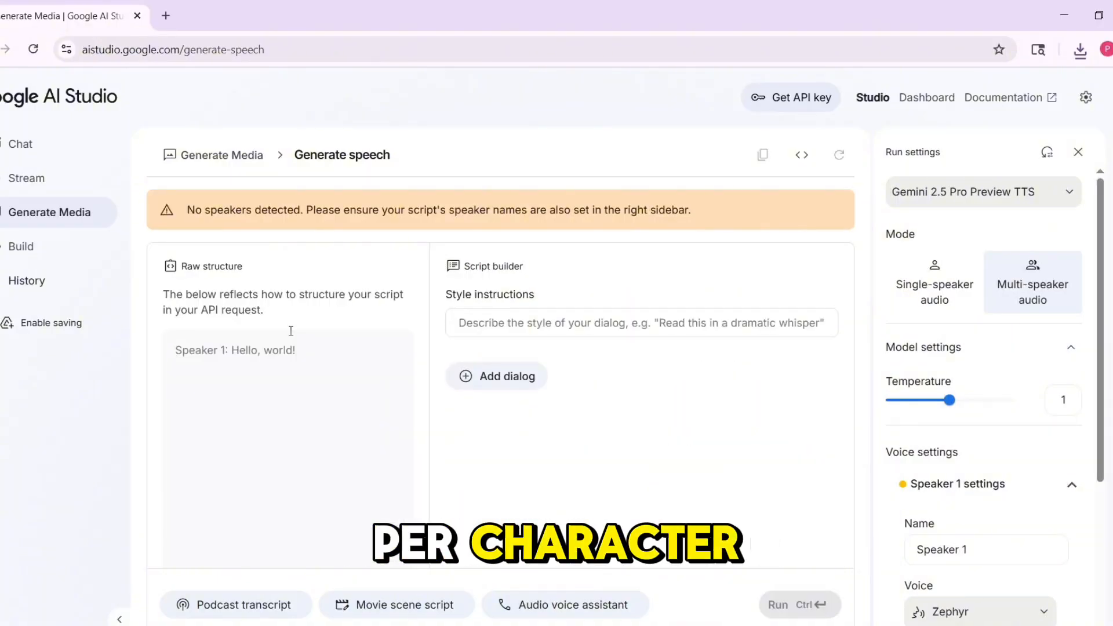
{"action": "key", "text": "ctrl+v"}
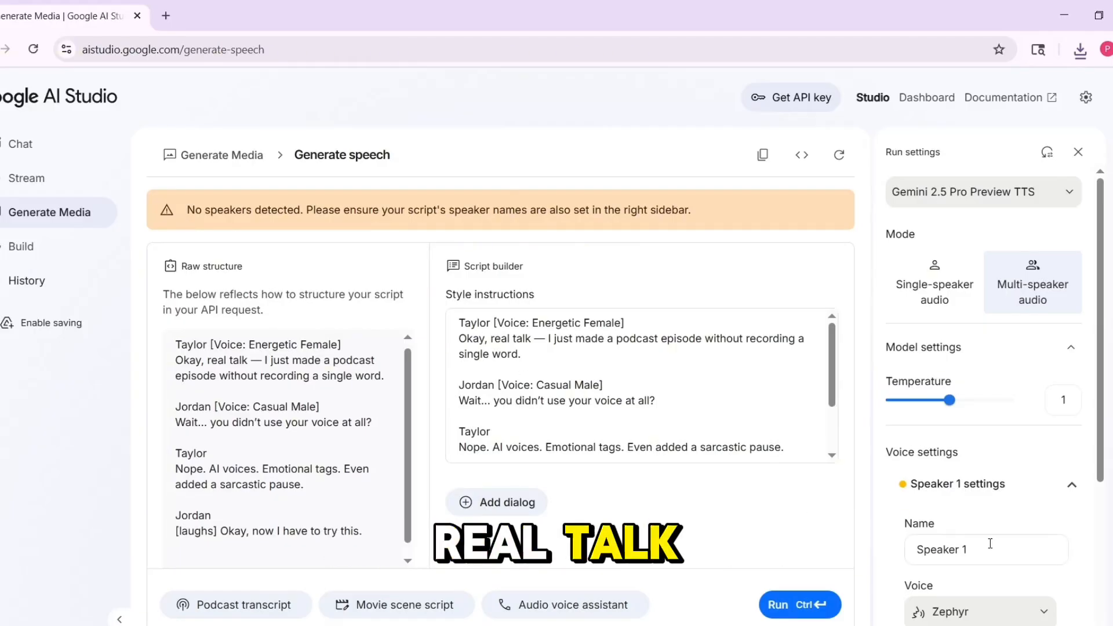
Step: Replace Speaker 1's name with the name of the first character in the podcast script
{"action": "key", "text": "BackSpace"}
{"action": "key", "text": "BackSpace"}
{"action": "key", "text": "BackSpace"}
{"action": "key", "text": "BackSpace"}
{"action": "key", "text": "BackSpace"}
{"action": "key", "text": "BackSpace"}
{"action": "key", "text": "BackSpace"}
{"action": "key", "text": "BackSpace"}
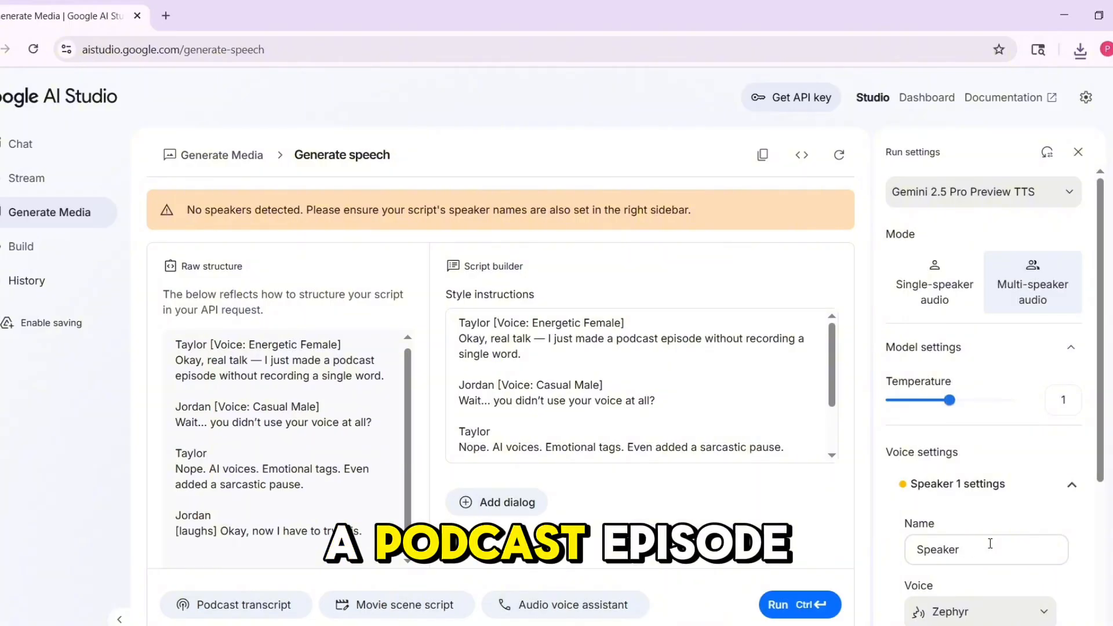
{"action": "key", "text": "BackSpace"}
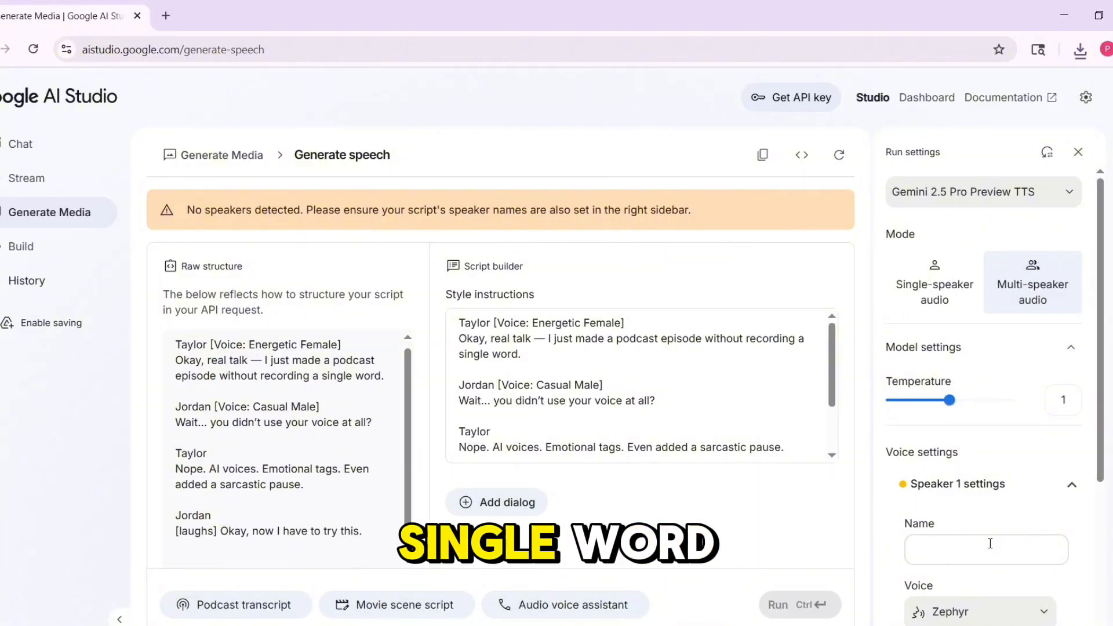
{"action": "type", "text": "Taylor"}
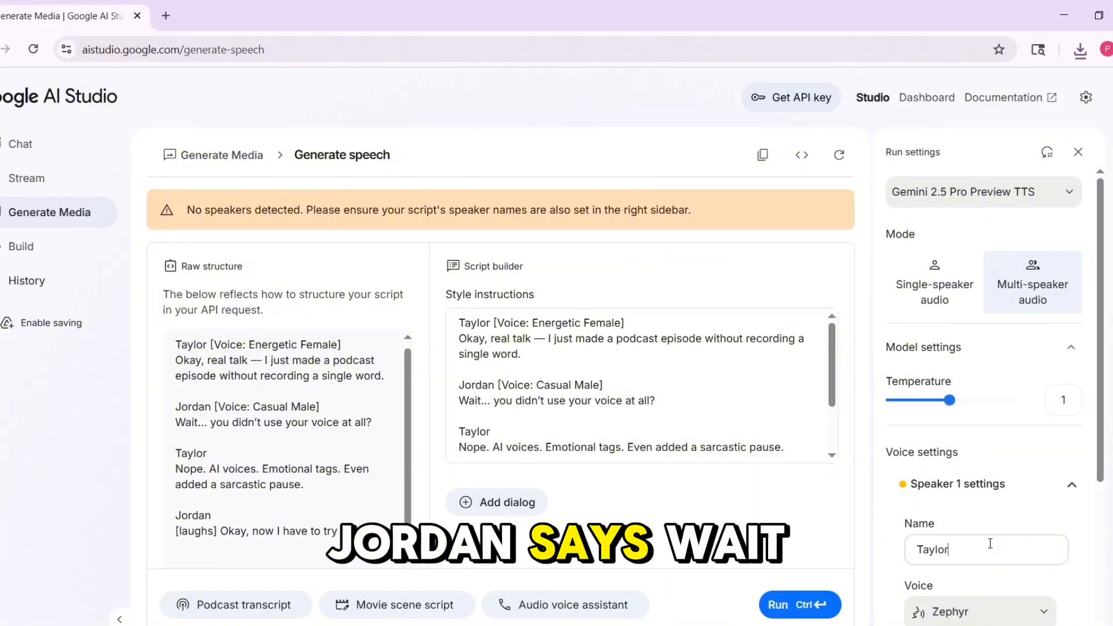
Step: Replace Speaker 2's name with the name of the second character in the podcast script
{"action": "scroll", "coordinate": [1049, 516], "scroll_direction": "down", "scroll_amount": 4}
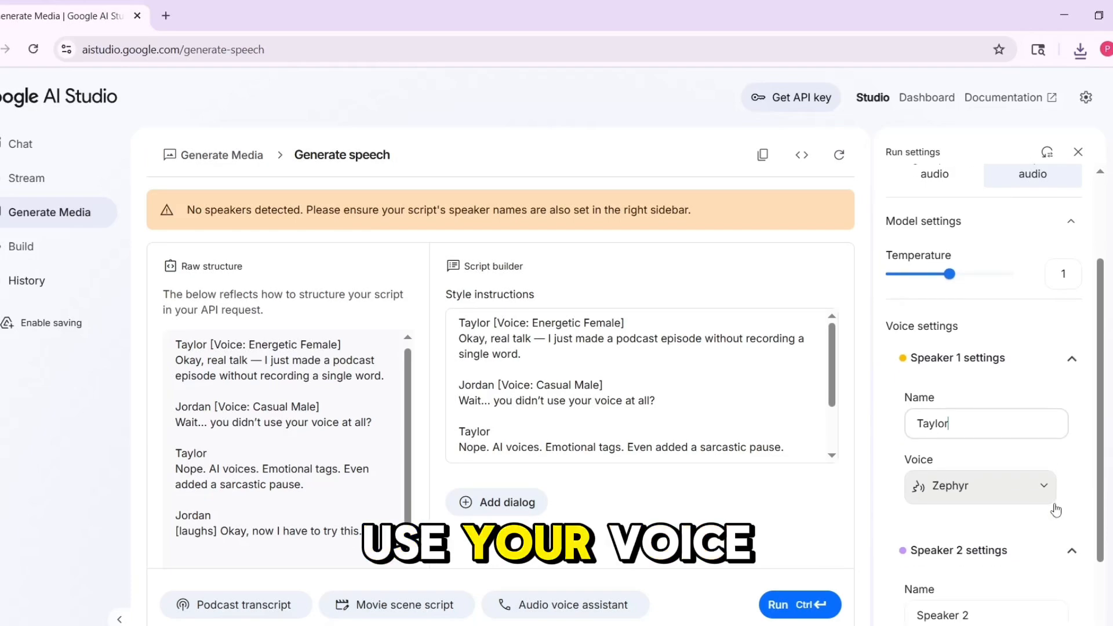
{"action": "left_click", "coordinate": [977, 579]}
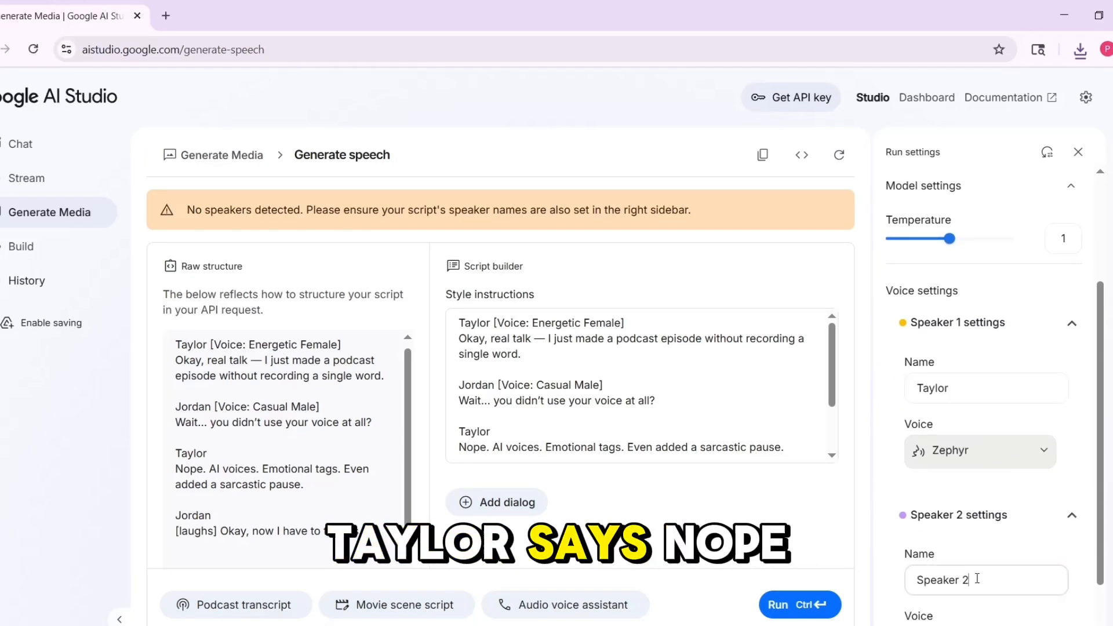
{"action": "key", "text": "BackSpace"}
{"action": "key", "text": "BackSpace"}
{"action": "key", "text": "BackSpace"}
{"action": "key", "text": "BackSpace"}
{"action": "key", "text": "BackSpace"}
{"action": "key", "text": "BackSpace"}
{"action": "key", "text": "BackSpace"}
{"action": "key", "text": "BackSpace"}
{"action": "key", "text": "BackSpace"}
{"action": "type", "text": "J"}
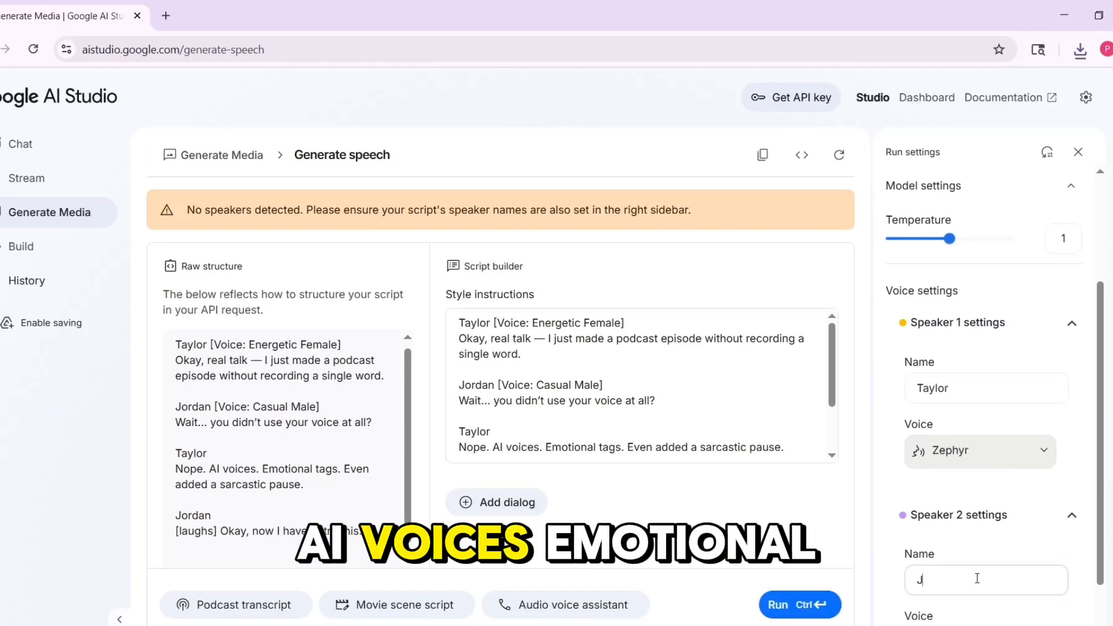
{"action": "type", "text": "ordan"}
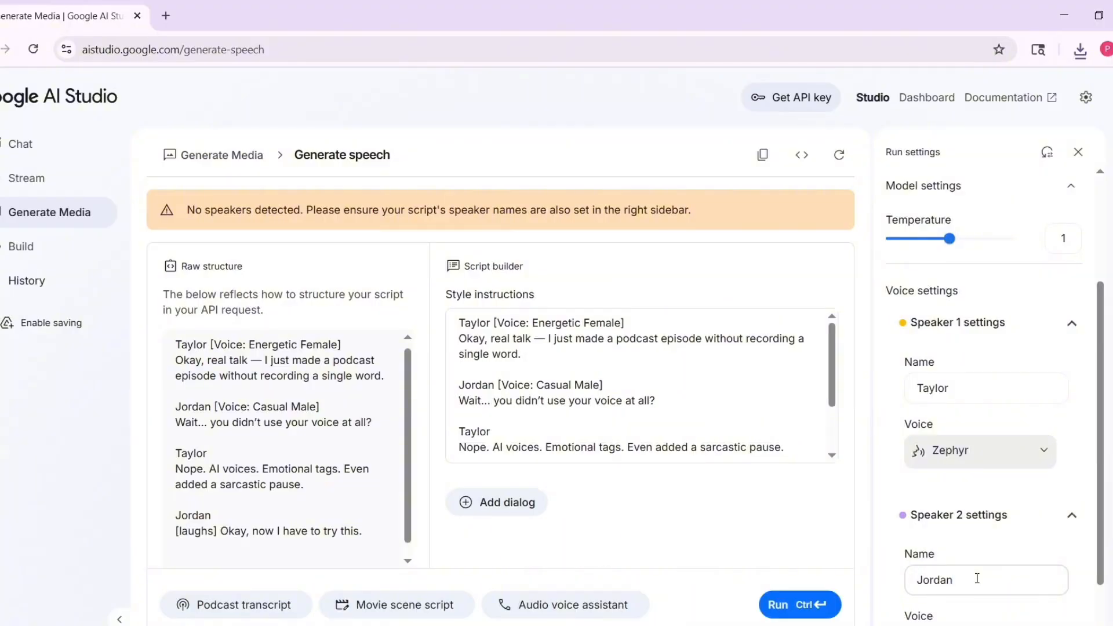
Step: Preview the Puck voice and choose it for Speaker 2
{"action": "scroll", "coordinate": [973, 557], "scroll_direction": "down", "scroll_amount": 1}
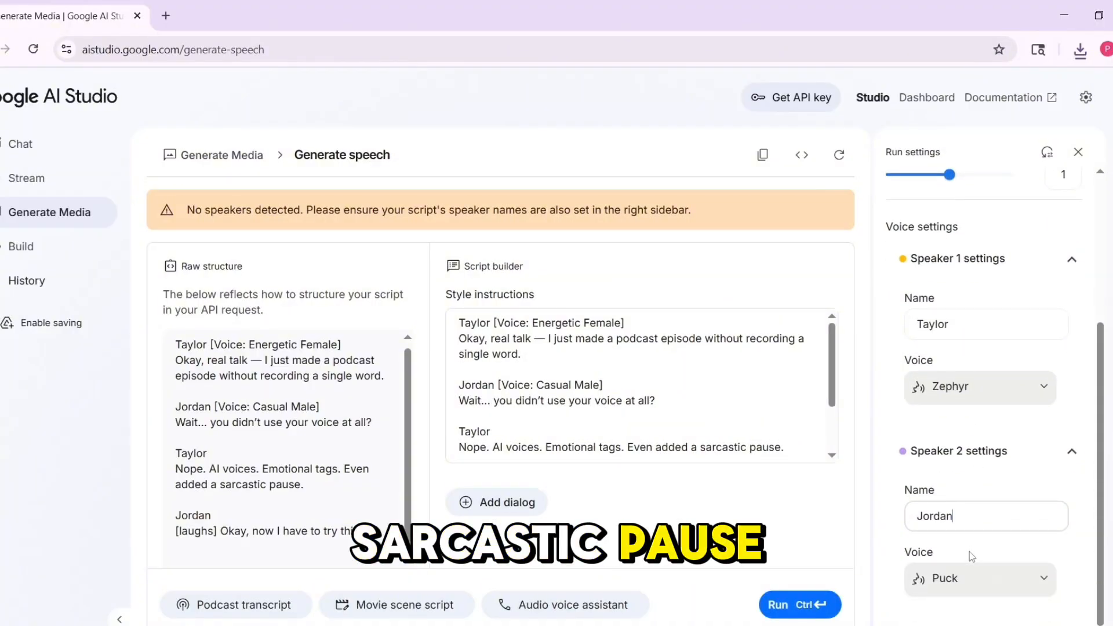
{"action": "left_click", "coordinate": [956, 587]}
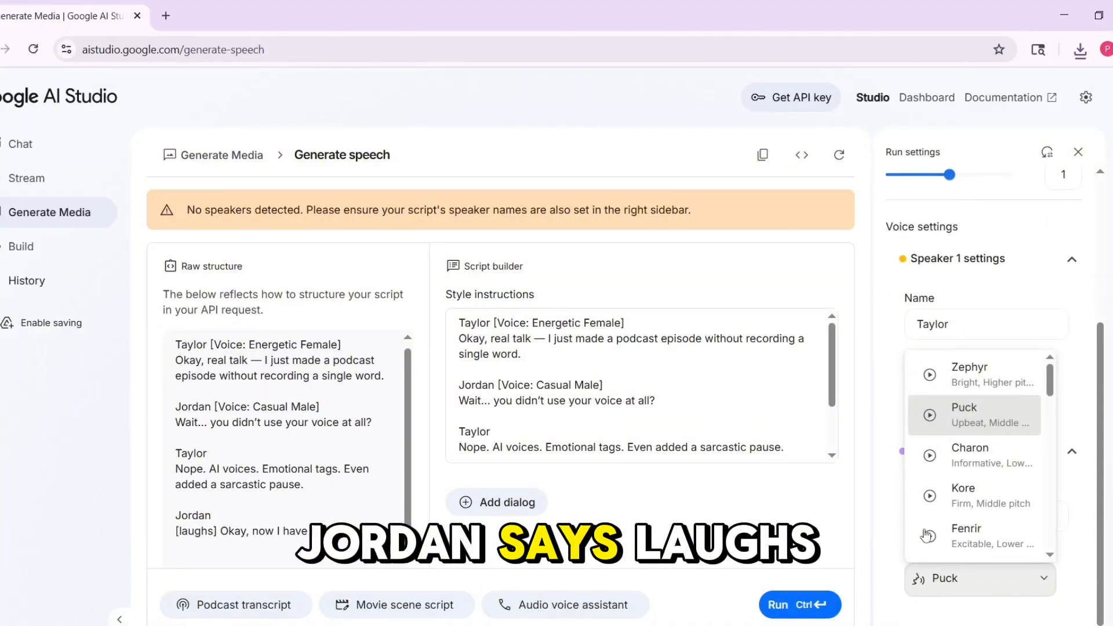
{"action": "left_click", "coordinate": [930, 415]}
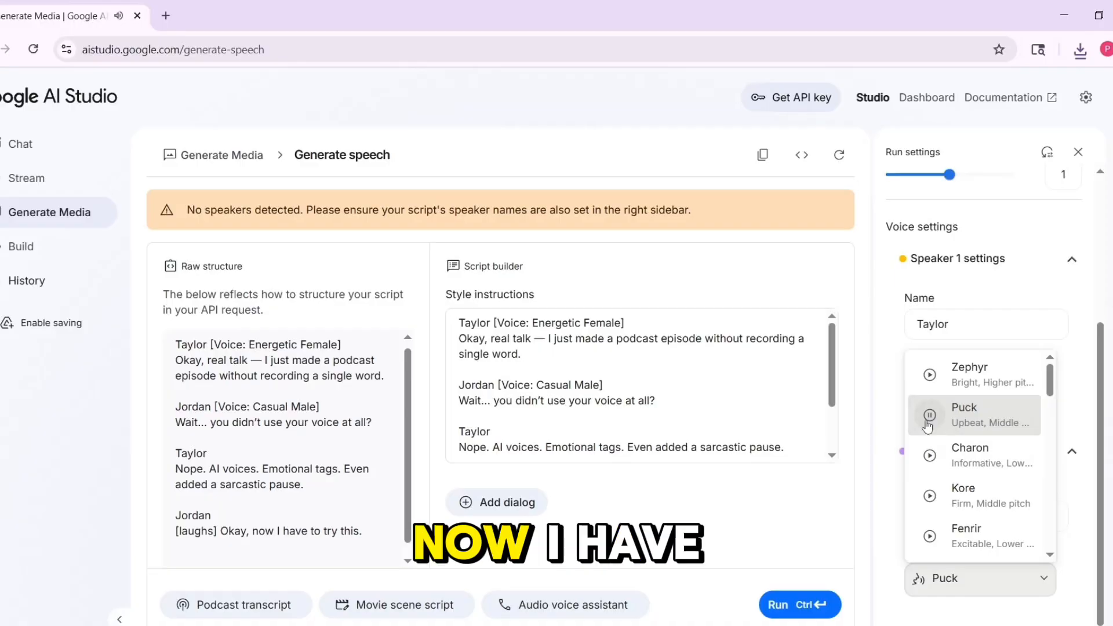
{"action": "left_click", "coordinate": [979, 415]}
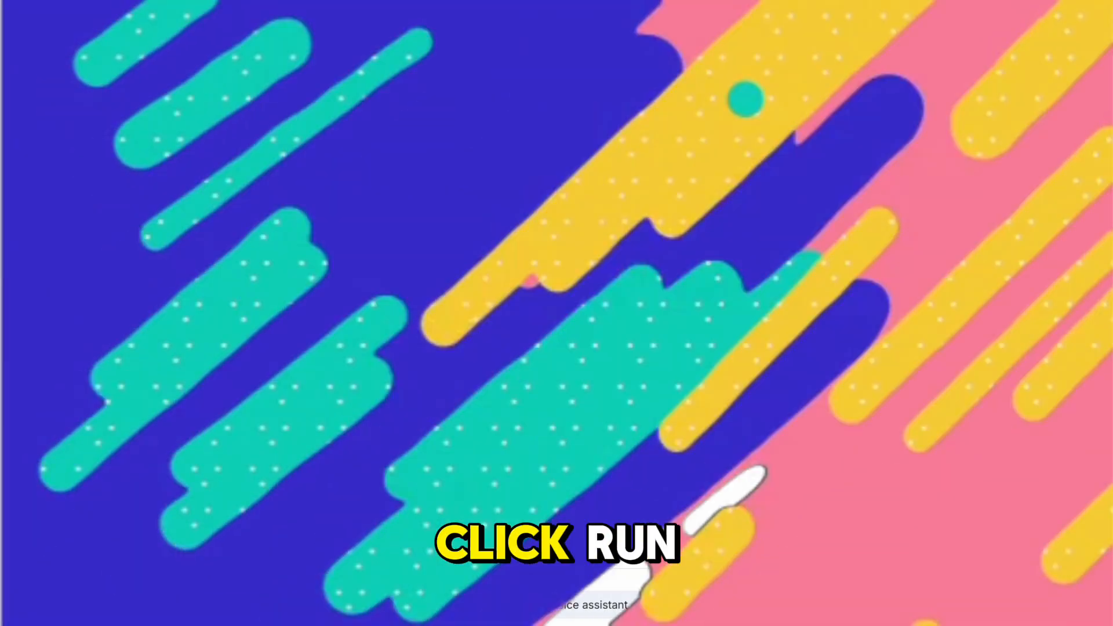
Step: Generate the two-speaker podcast audio and review the second speaker's dialog in the script builder
{"action": "left_click", "coordinate": [818, 604]}
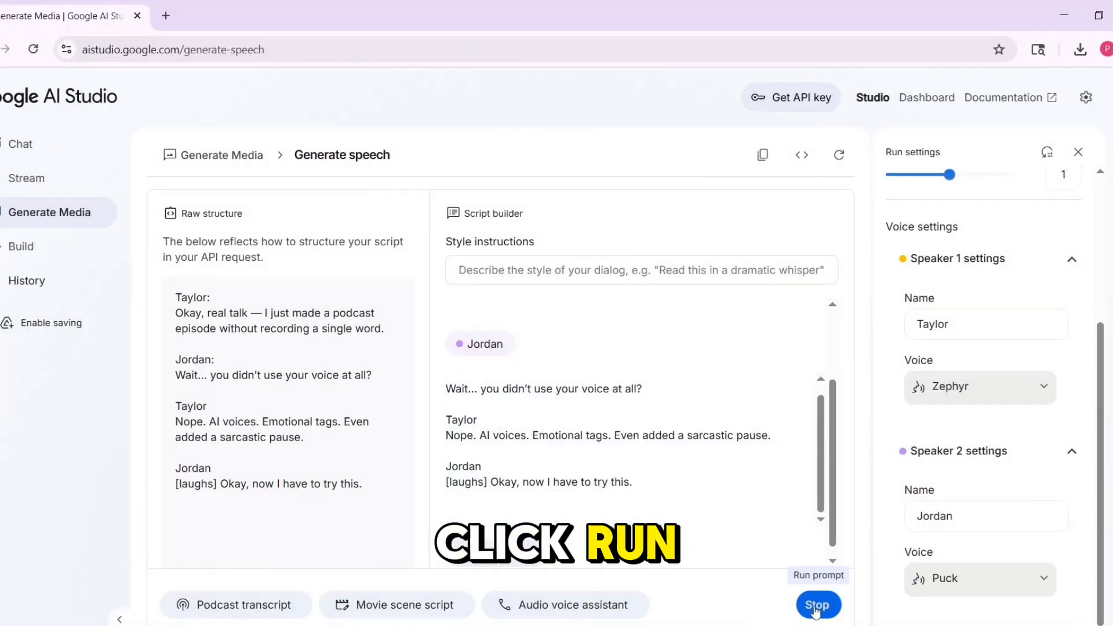
{"action": "scroll", "coordinate": [648, 402], "scroll_direction": "up", "scroll_amount": 1}
{"action": "scroll", "coordinate": [649, 402], "scroll_direction": "down", "scroll_amount": 1}
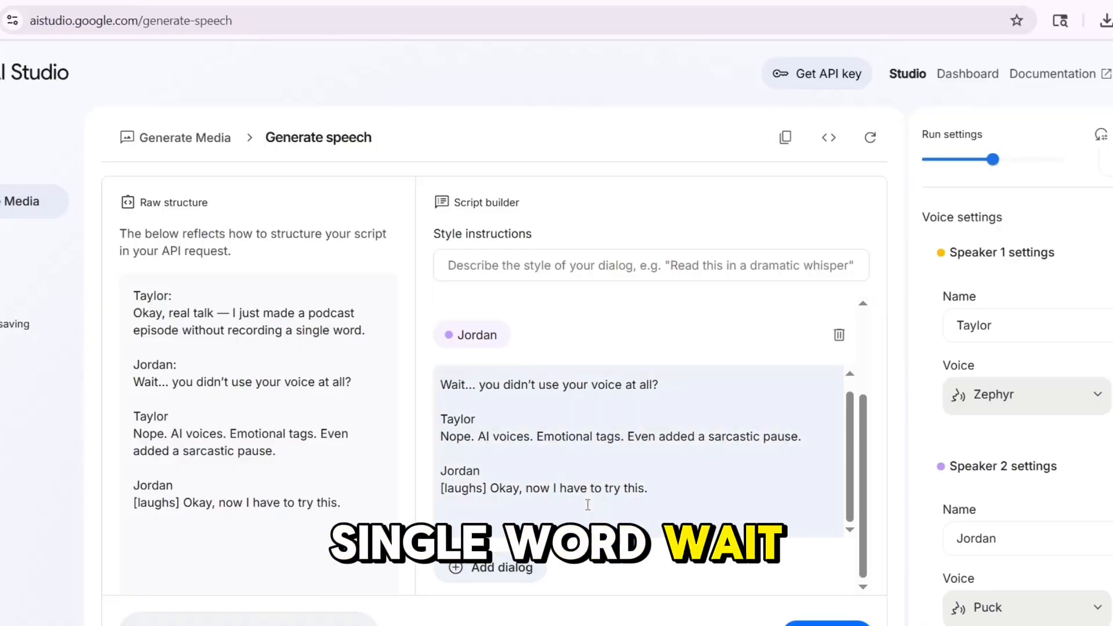
{"action": "scroll", "coordinate": [588, 504], "scroll_direction": "up", "scroll_amount": 1}
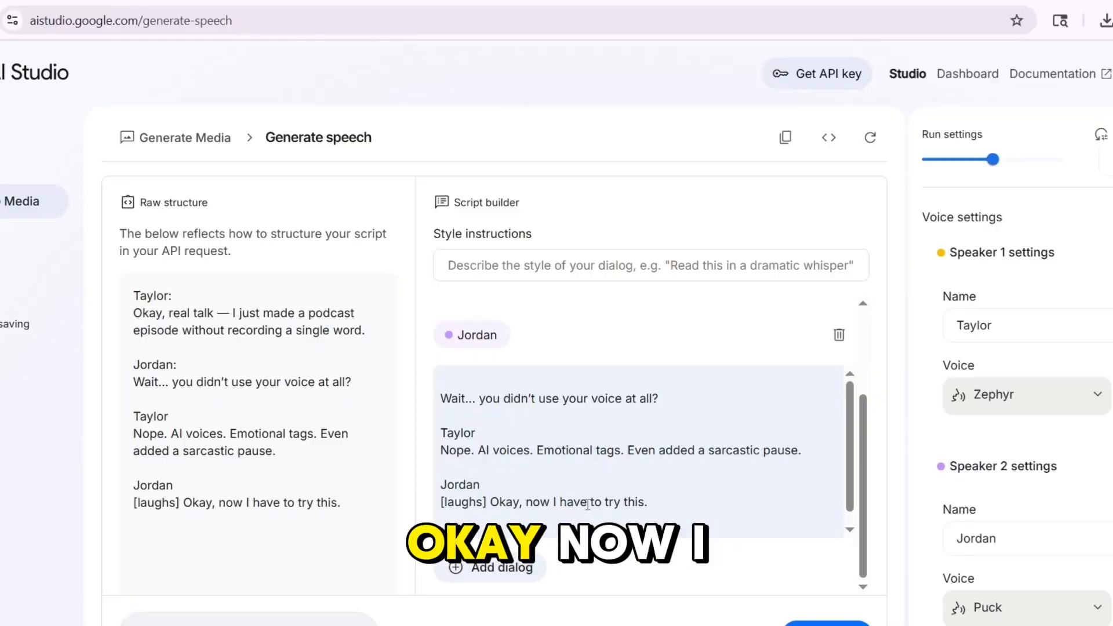
{"action": "scroll", "coordinate": [587, 505], "scroll_direction": "down", "scroll_amount": 1}
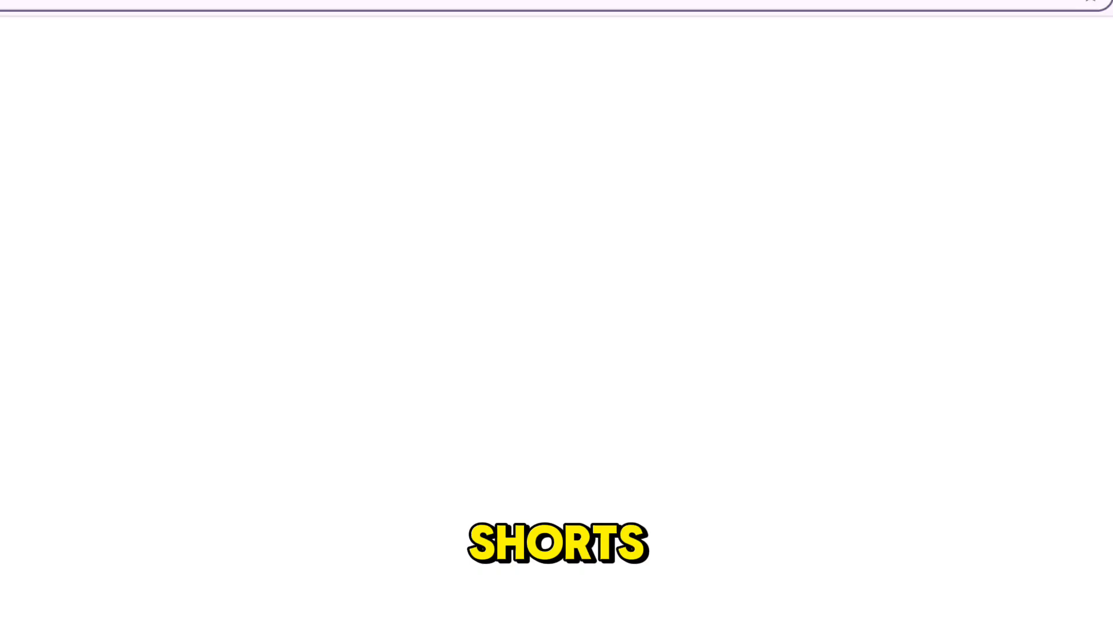
Step: Search the web for elevenlabs, open the ElevenLabs Generative Voice AI site and go to its login
{"action": "type", "text": "elevenlabs"}
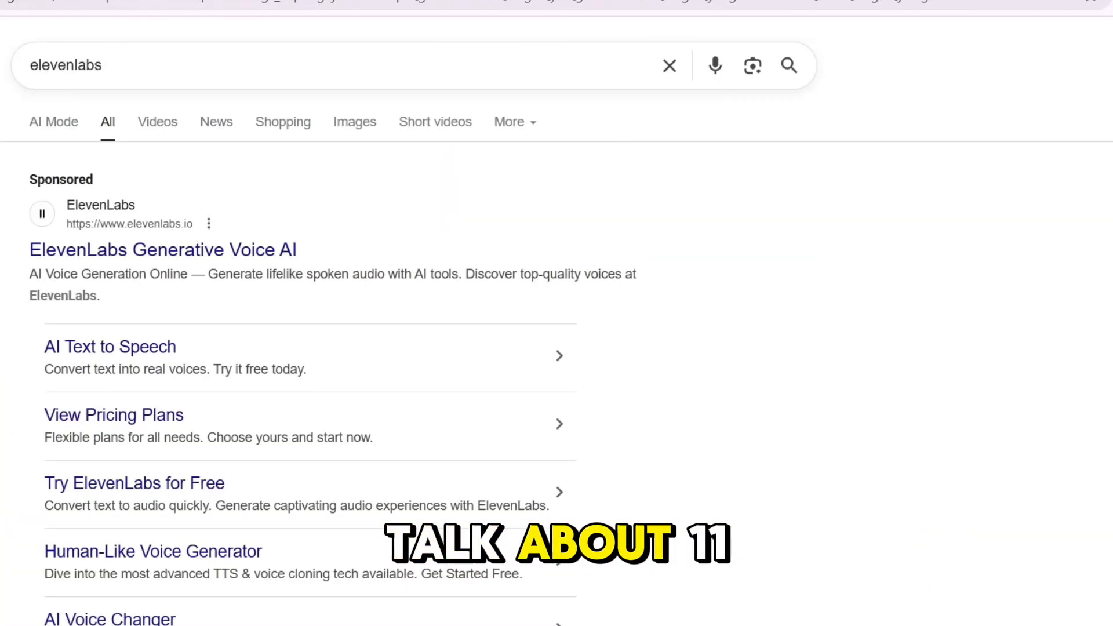
{"action": "left_click", "coordinate": [200, 250]}
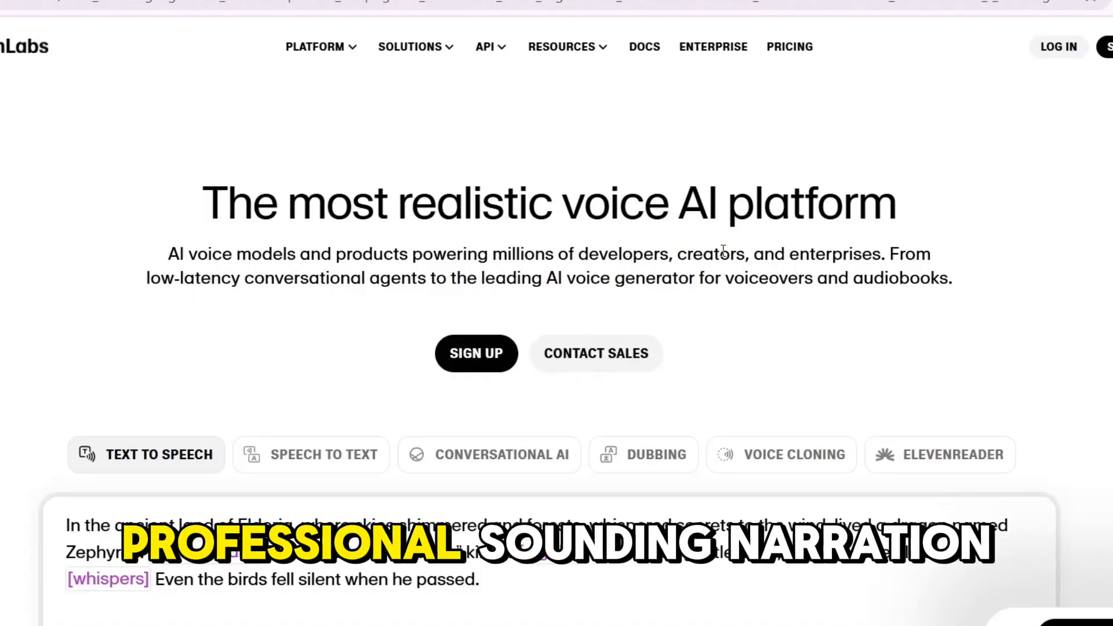
{"action": "left_click", "coordinate": [1053, 45]}
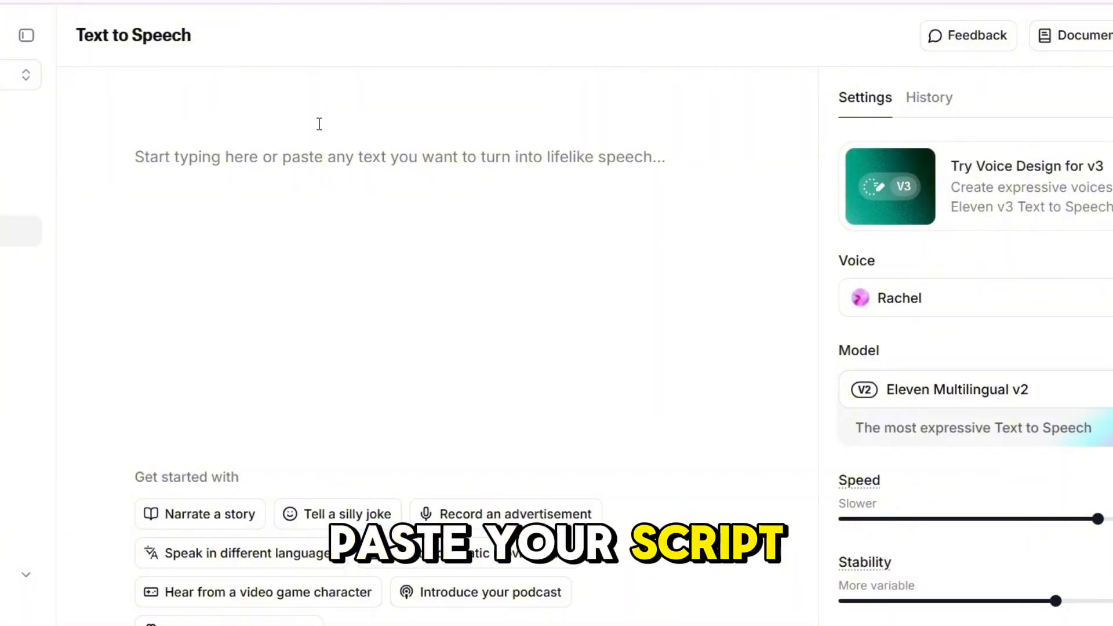
Step: Fill the Text to Speech editor with the emotion-tagged script, from "I was recording my new tutorial" through "where even your appliances want to help!"
{"action": "type", "text": "\"I was recording my new tutorial, totally in the zone, [pause] when my smart speaker randomly said, ‘I didn’t catch that.’ [laughs] I wasn’t even talking to it! [whispers] At that point, I started questioning reality. [sarcastic tone] Clearly, the machines are already collaborating. [excited tone] Welcome to Penny AI — where even your appliances want to help!\""}
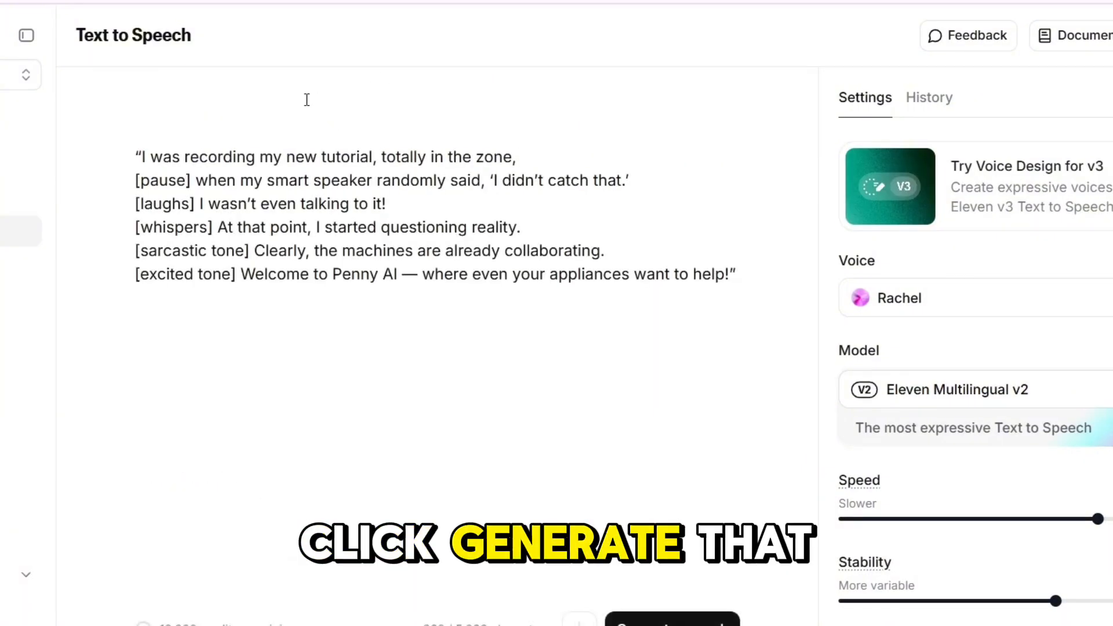